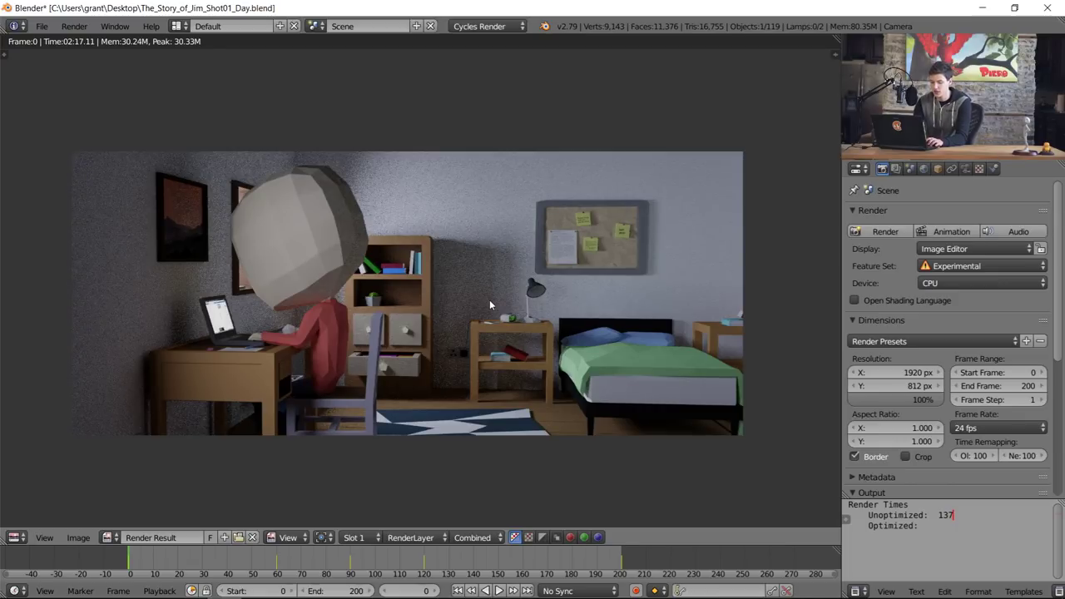
# Step: Set the Cycles compute device to CUDA (GeForce GTX 1050 Ti) and save the user settings
pyautogui.hotkey('ctrl', 'alt', 'u')
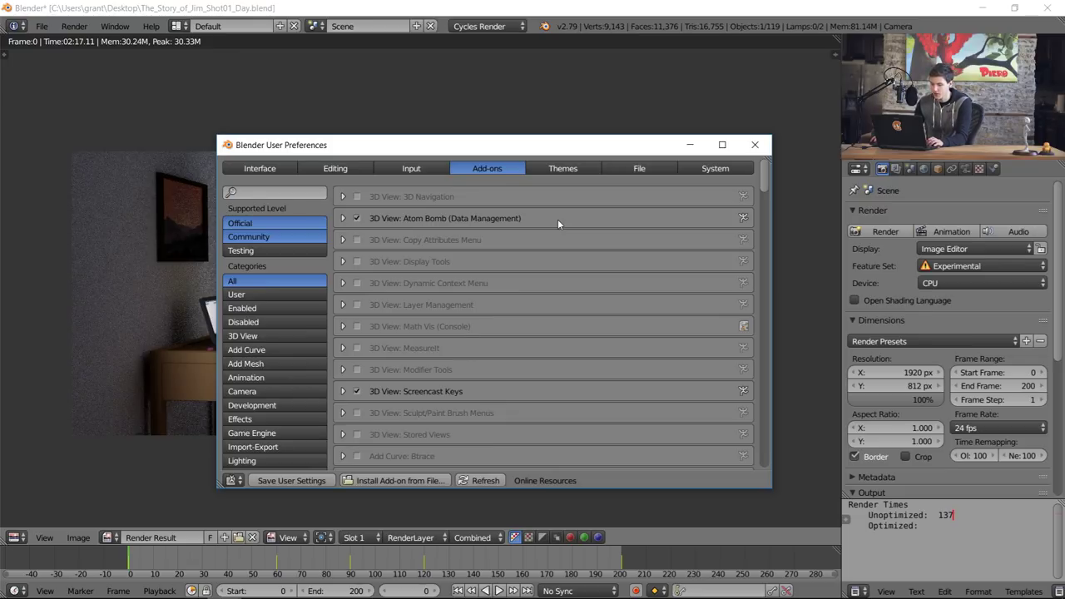
pyautogui.click(714, 168)
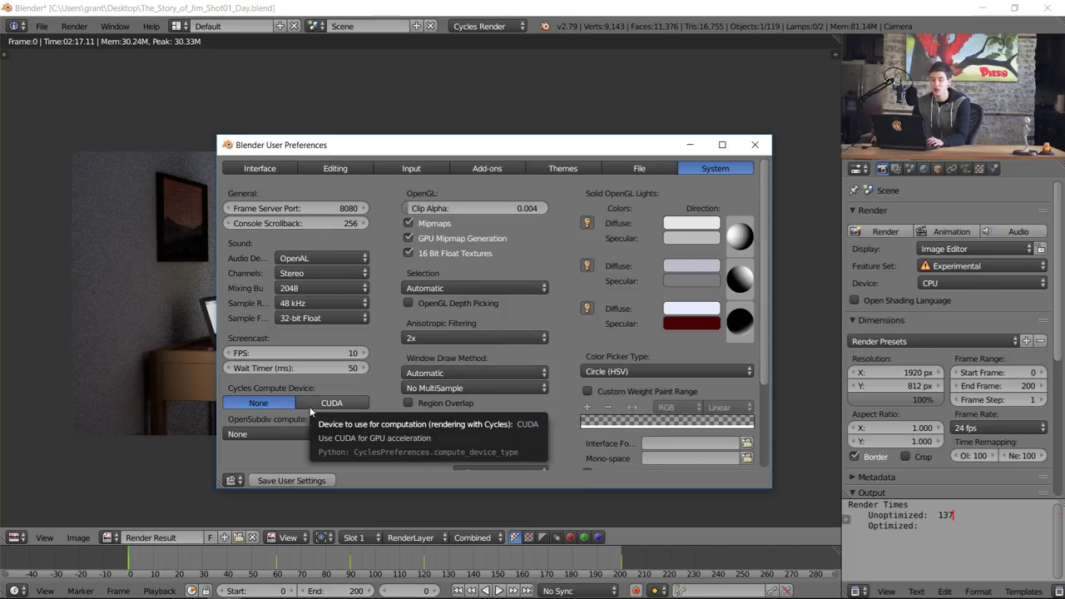
pyautogui.click(312, 406)
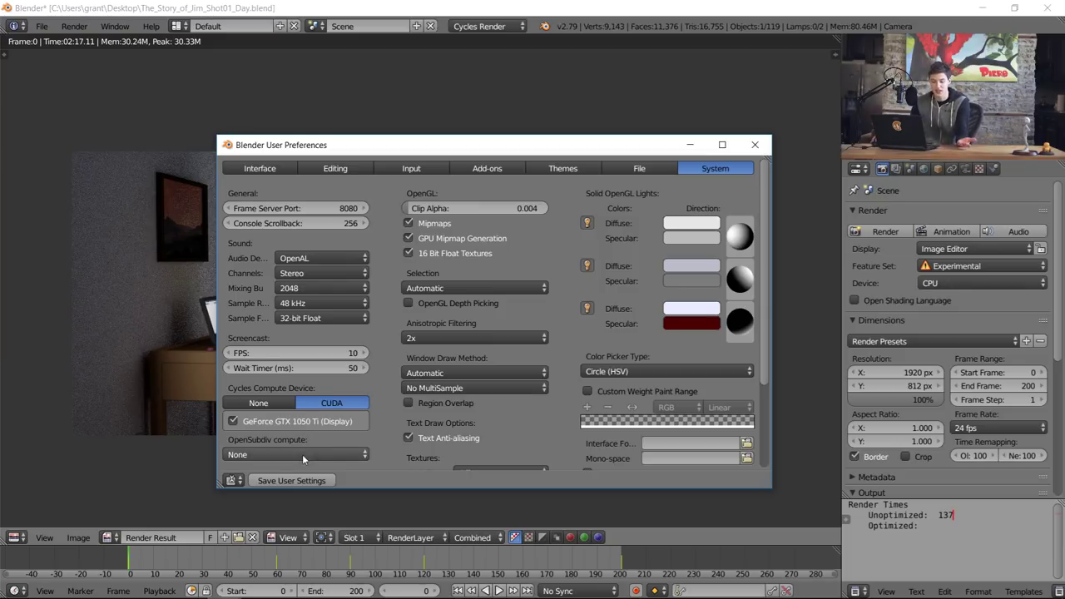
pyautogui.click(314, 483)
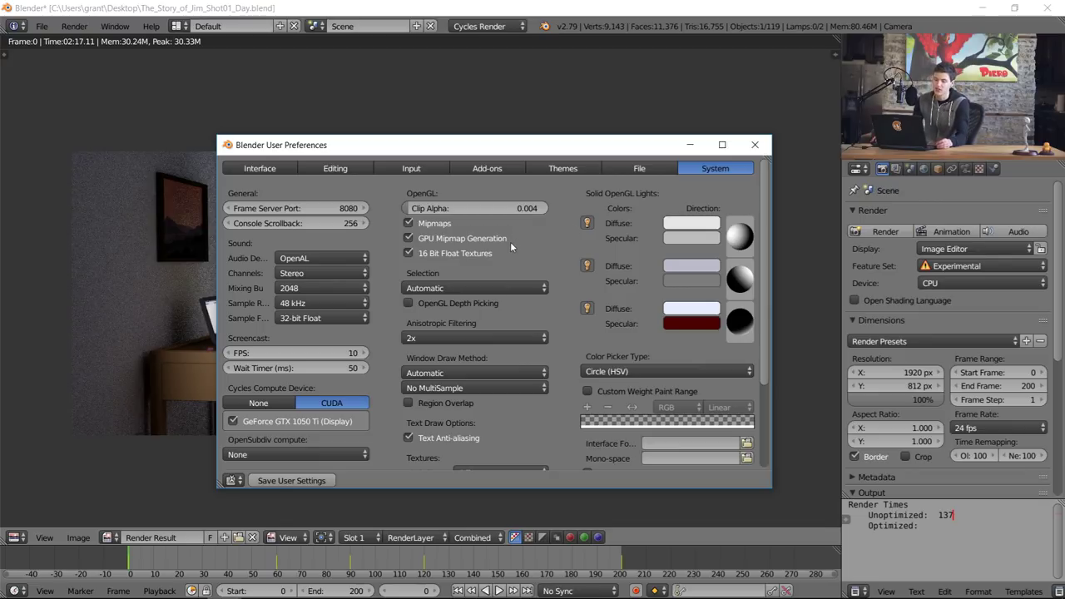
pyautogui.click(754, 145)
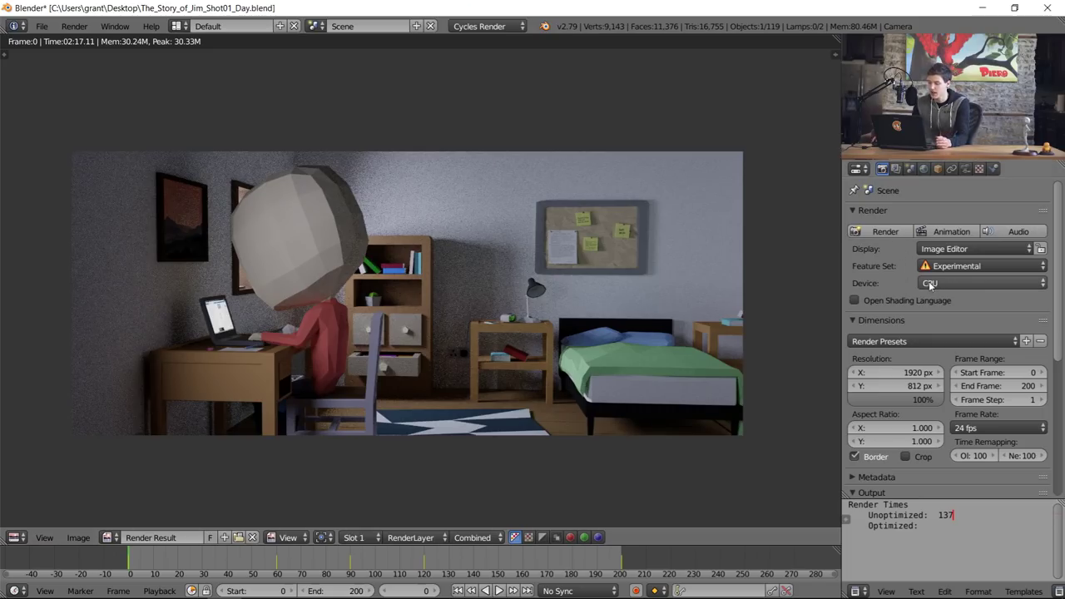
# Step: Switch the scene's render device from CPU to GPU Compute
pyautogui.click(957, 282)
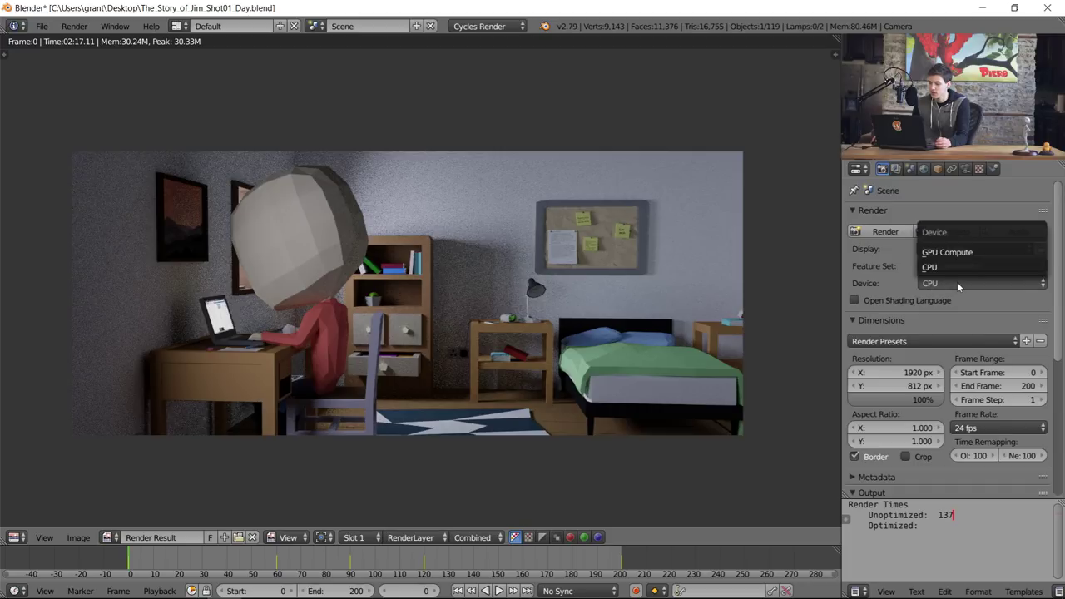
pyautogui.click(965, 254)
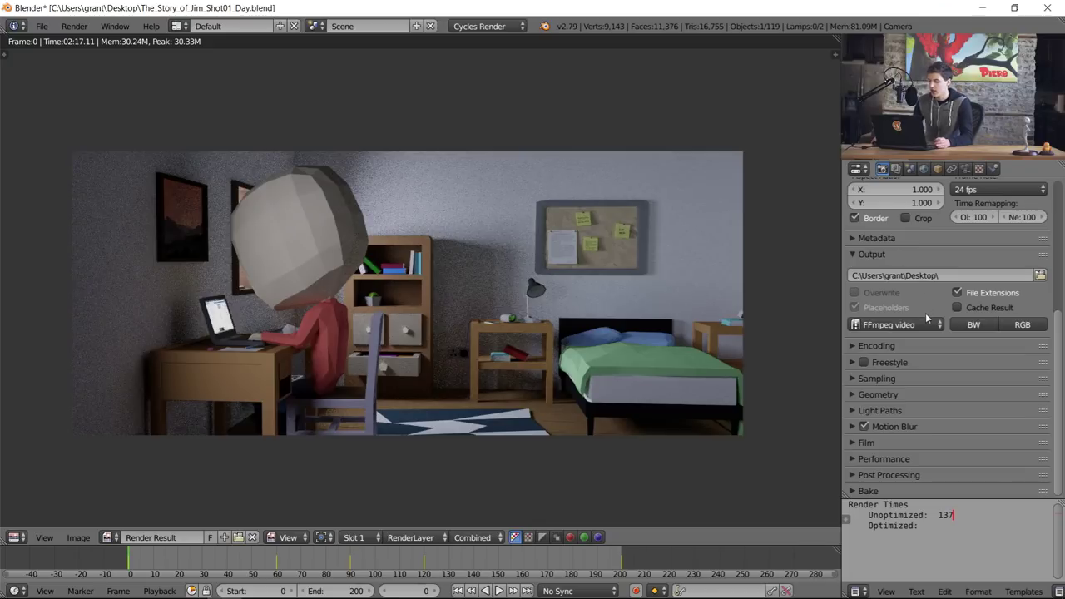
# Step: In Light Paths, set bounces to max 4, min 0, and transmission to 4
pyautogui.click(887, 410)
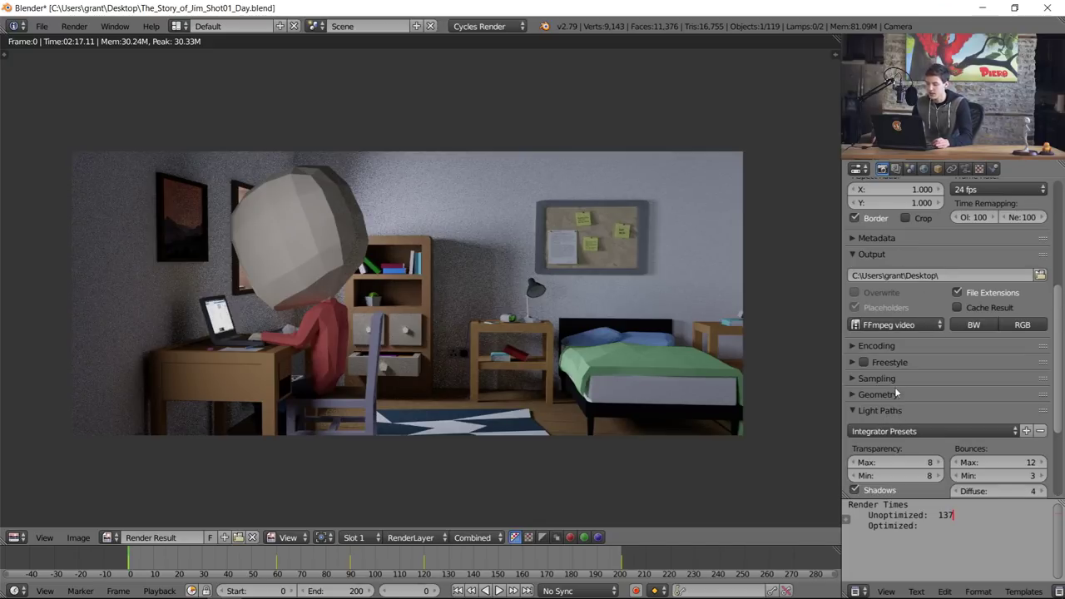
pyautogui.scroll(-3, 932, 349)
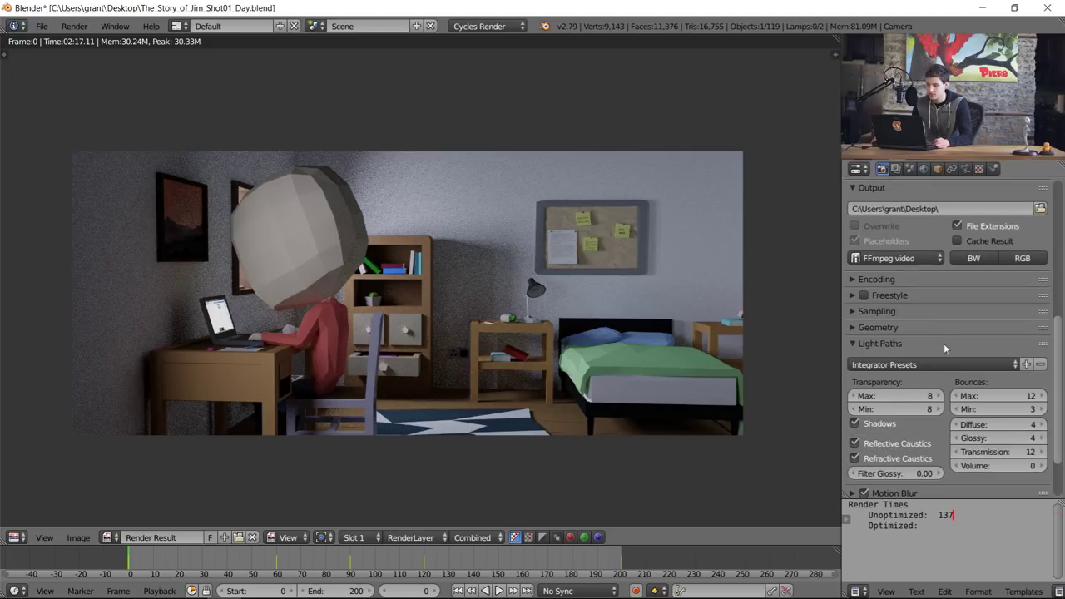
pyautogui.scroll(-2, 932, 349)
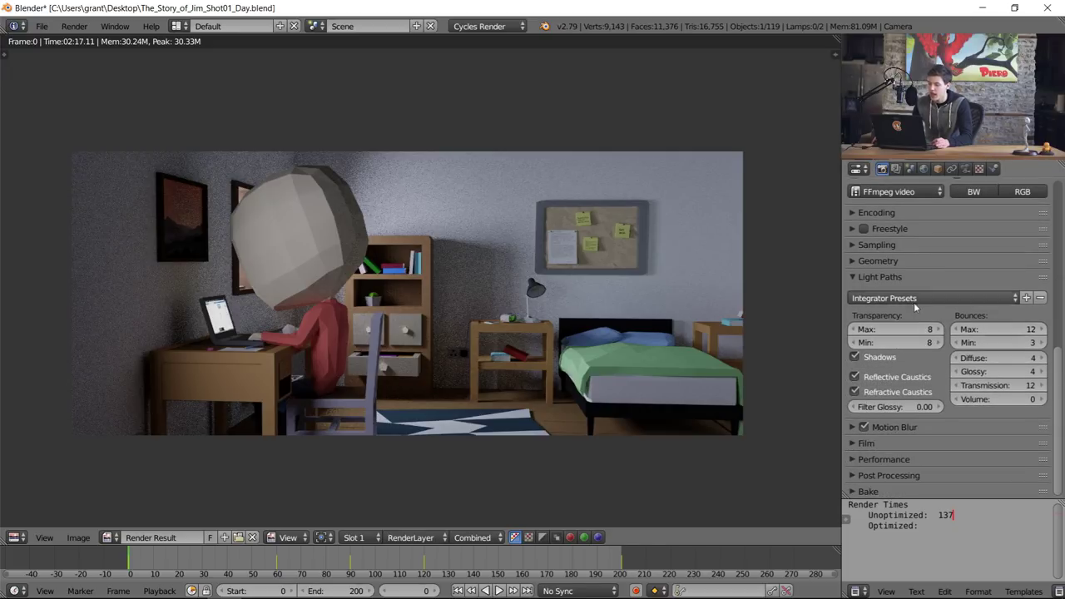
pyautogui.click(995, 329)
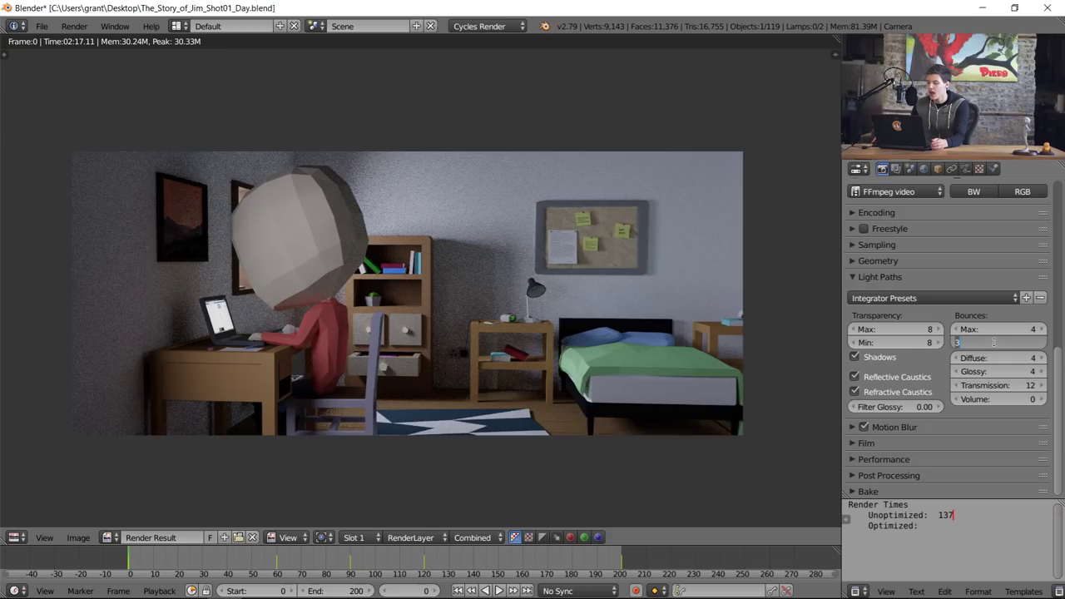
pyautogui.press('Return')
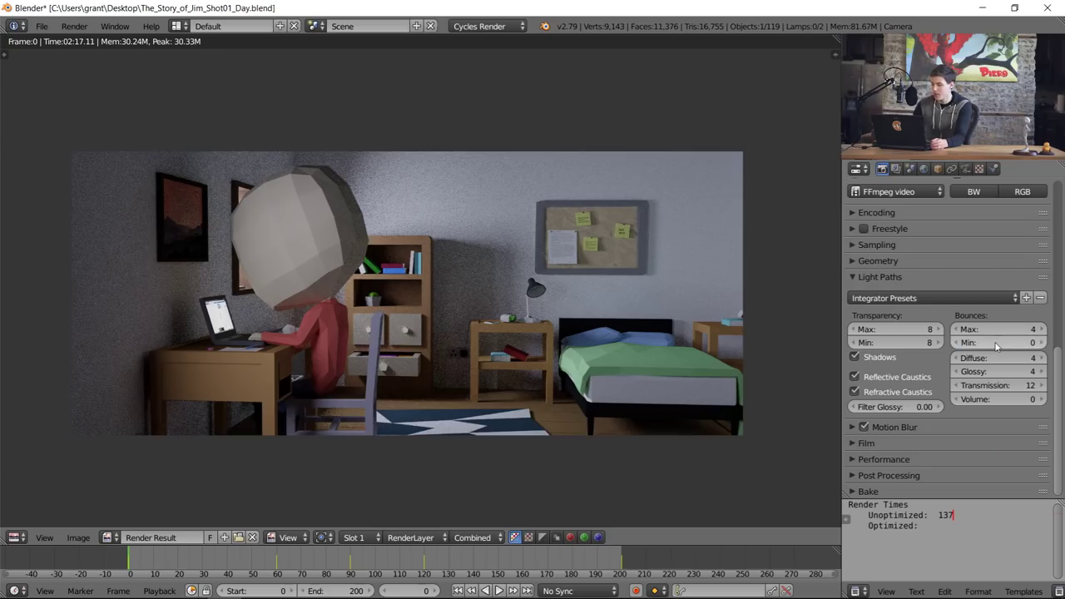
pyautogui.click(1017, 388)
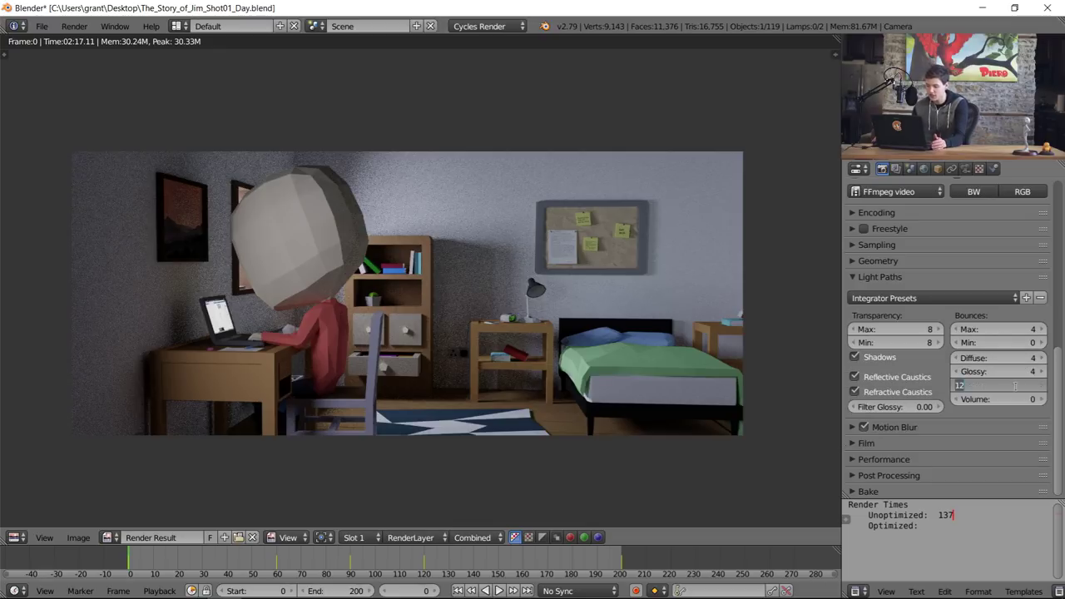
pyautogui.write('4')
pyautogui.press('Return')
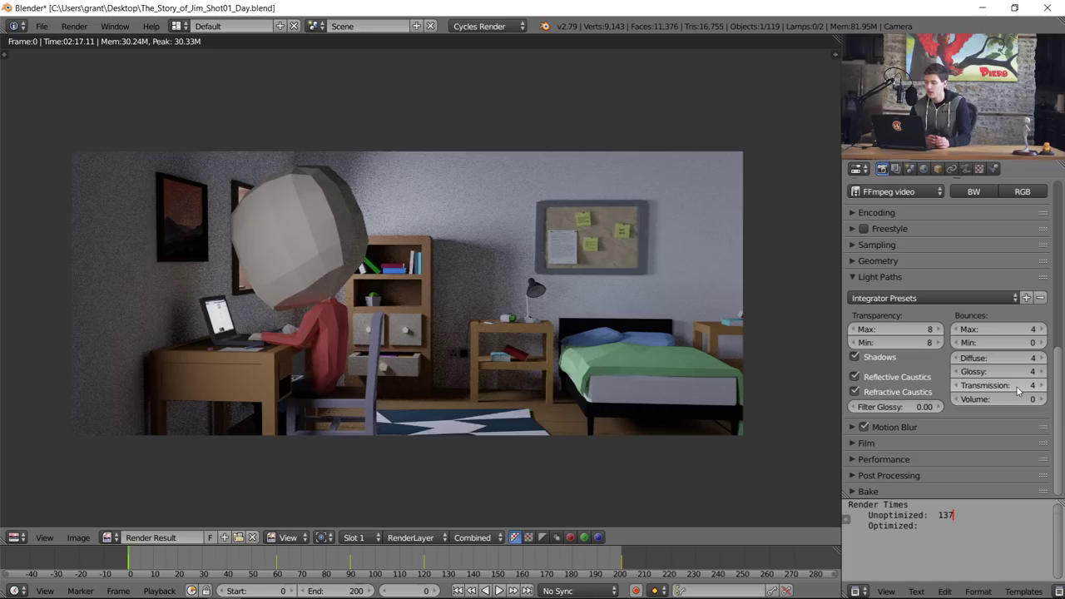
# Step: Set transparency bounces to max 4, min 0, and disable reflective and refractive caustics
pyautogui.click(887, 330)
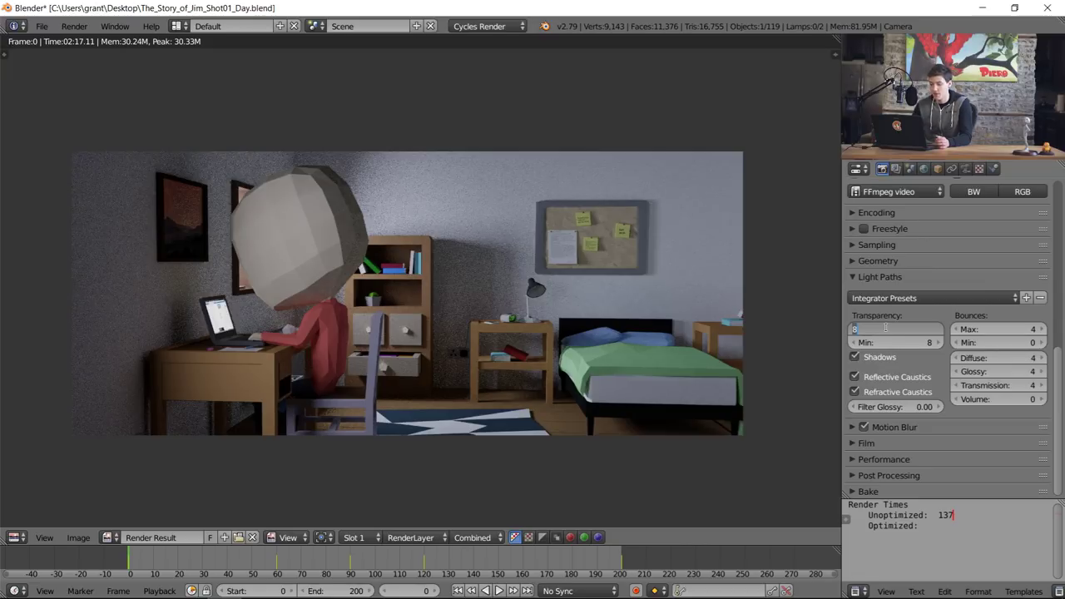
pyautogui.write('4')
pyautogui.press('Return')
pyautogui.click(884, 342)
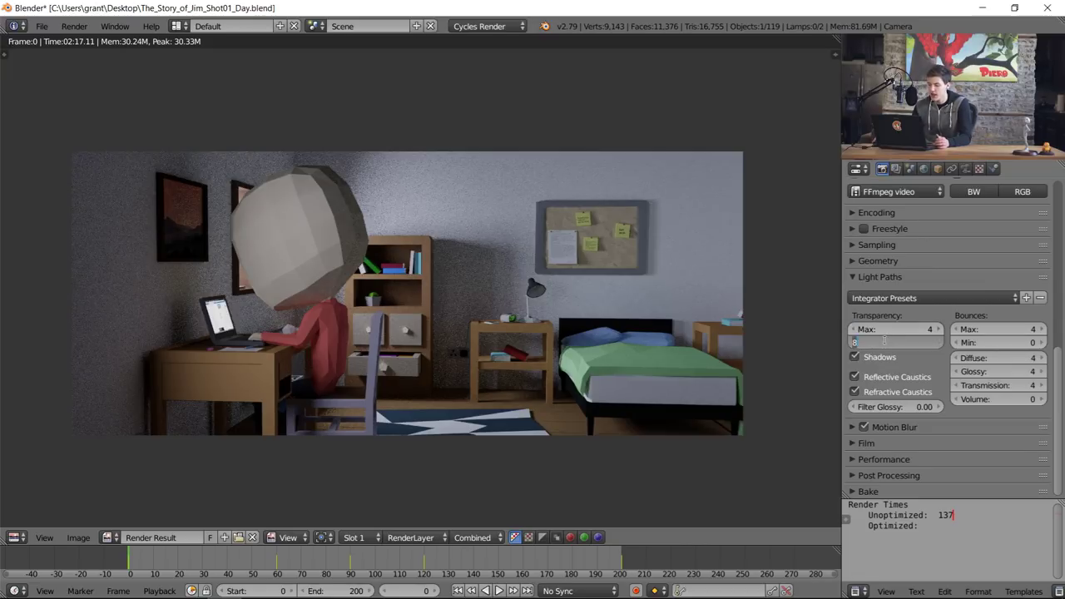
pyautogui.write('0')
pyautogui.press('Return')
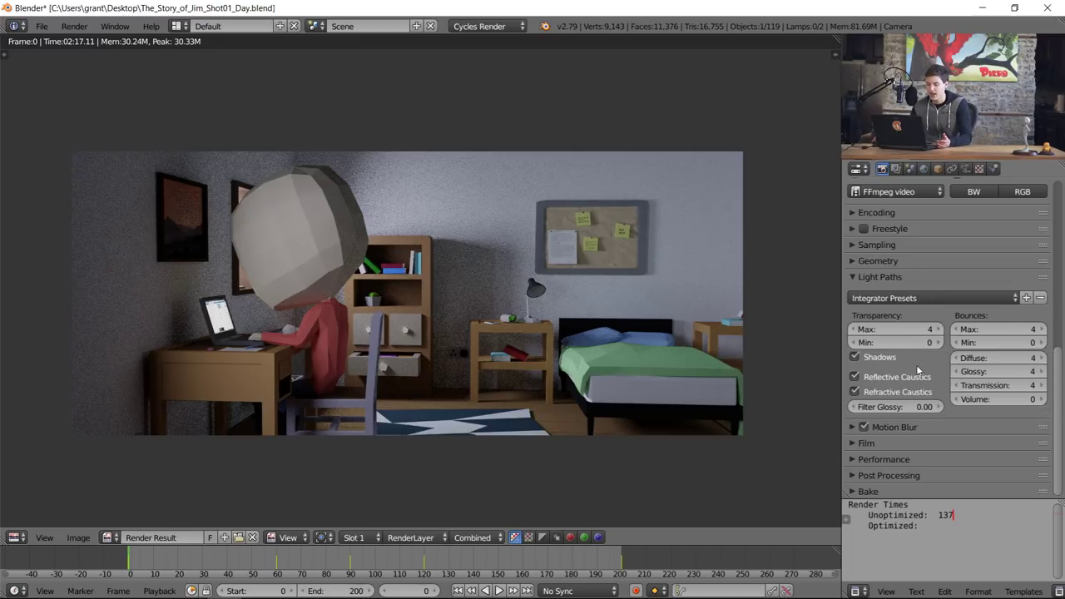
pyautogui.click(926, 343)
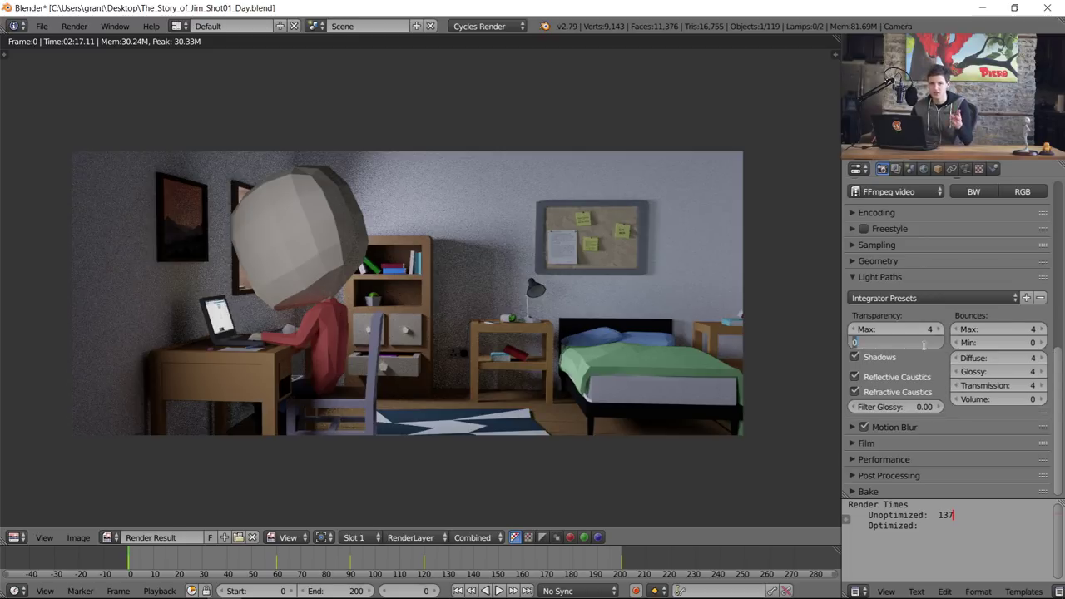
pyautogui.write('4')
pyautogui.press('Return')
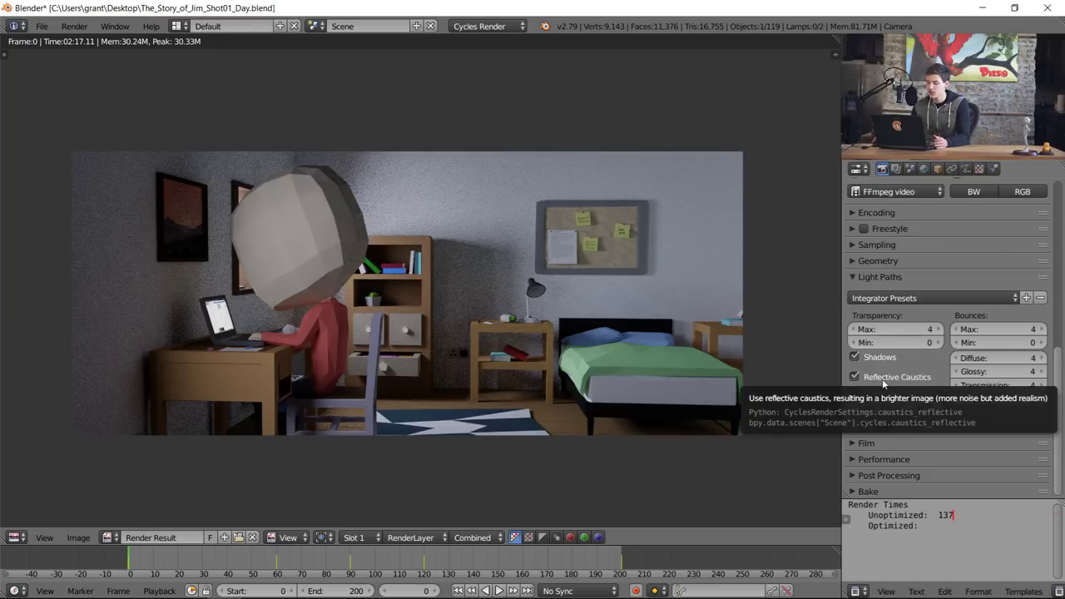
pyautogui.click(889, 378)
pyautogui.click(887, 393)
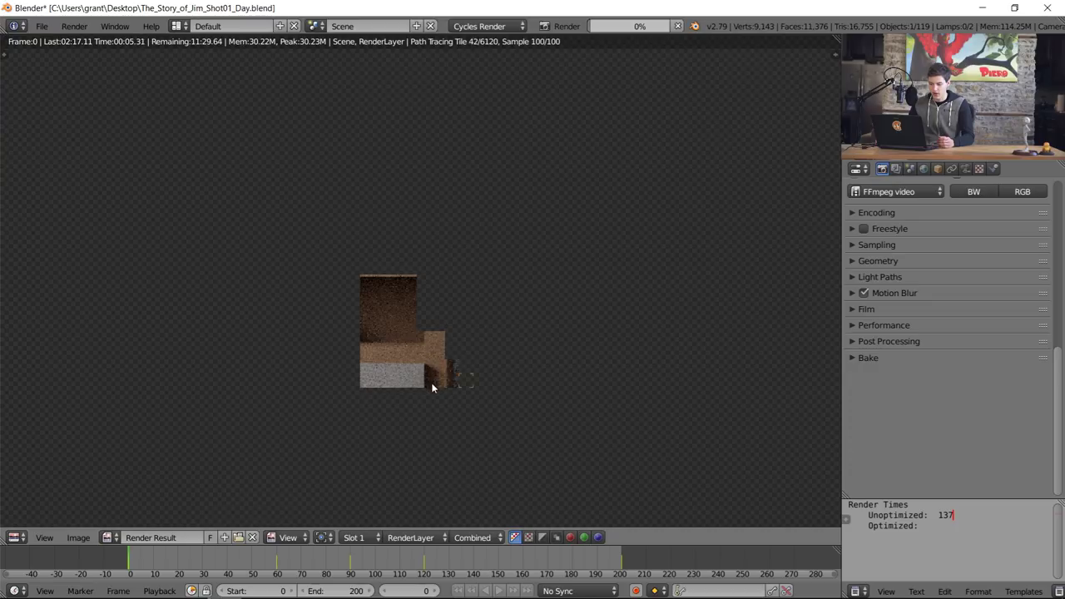
pyautogui.scroll(-6, 460, 361)
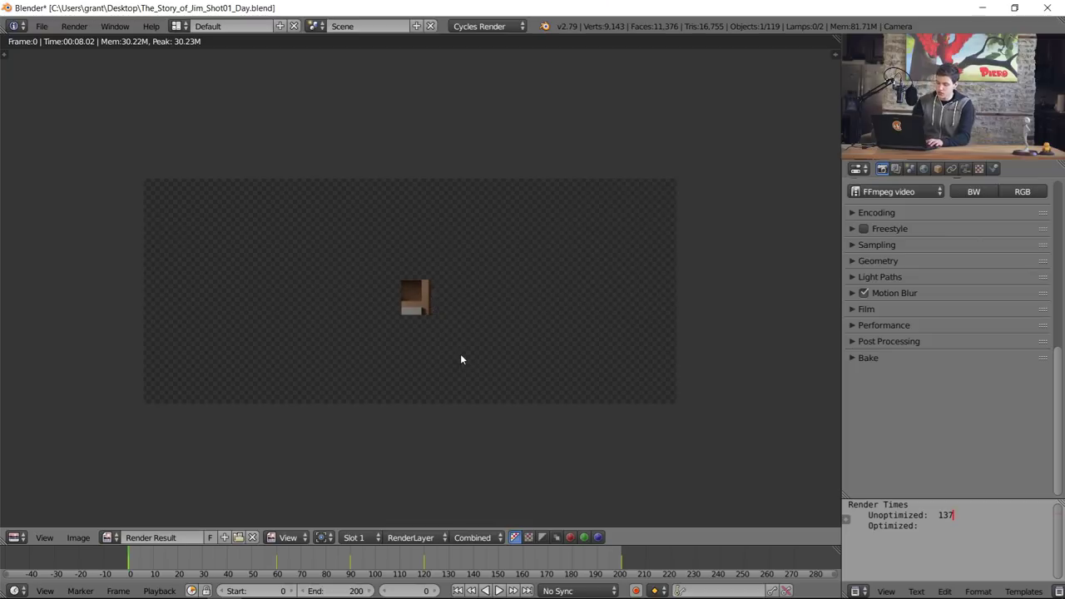
pyautogui.hotkey('ctrl', 'alt', 'u')
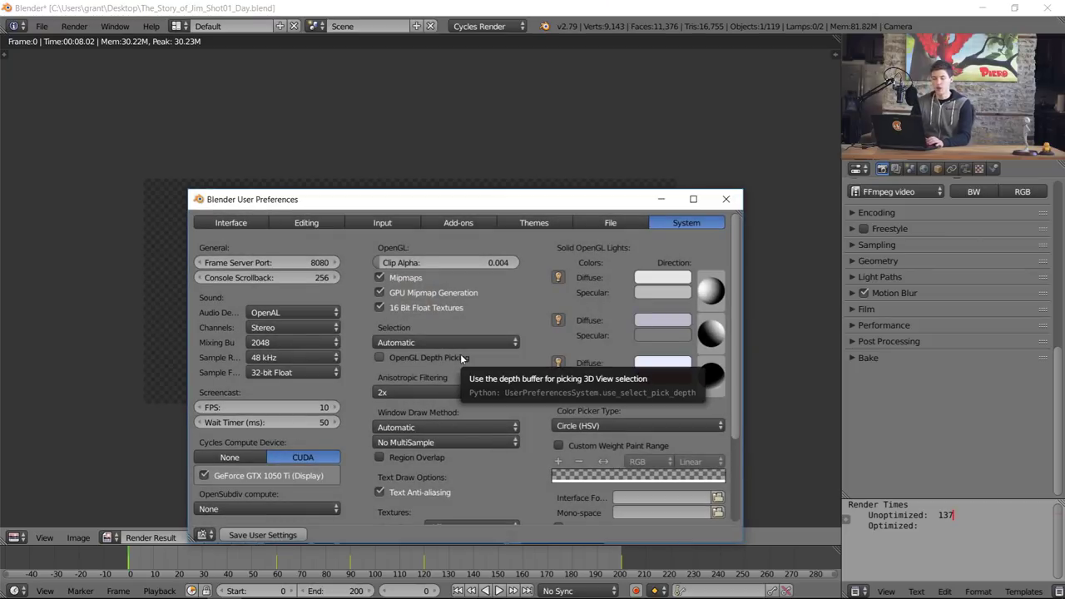
# Step: Search add-ons for 'auto tile', enable Render: Auto Tile Size, and save user settings
pyautogui.click(476, 146)
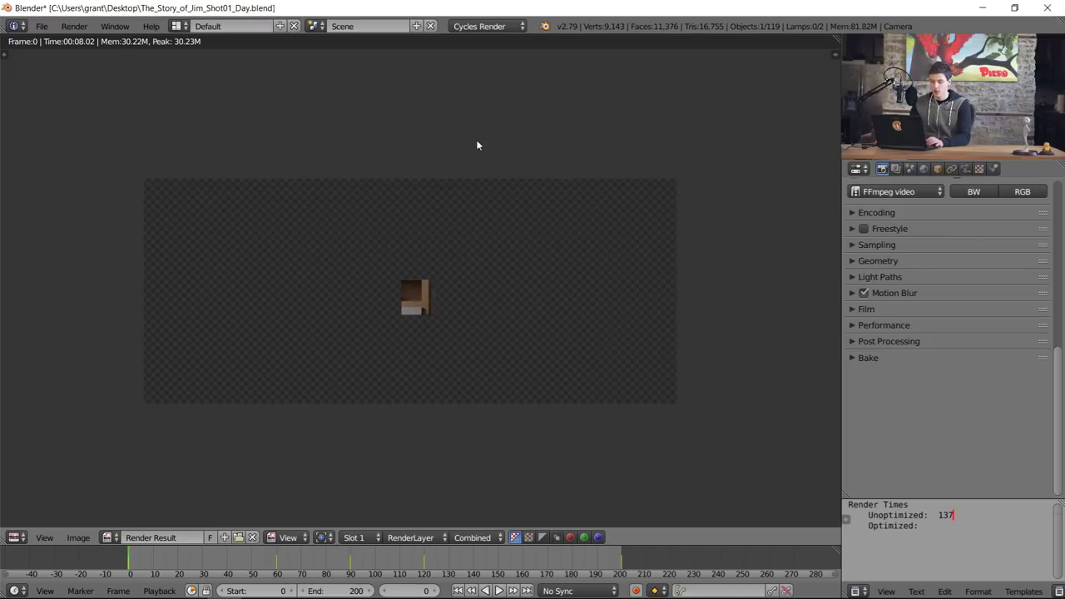
pyautogui.hotkey('ctrl', 'alt', 'u')
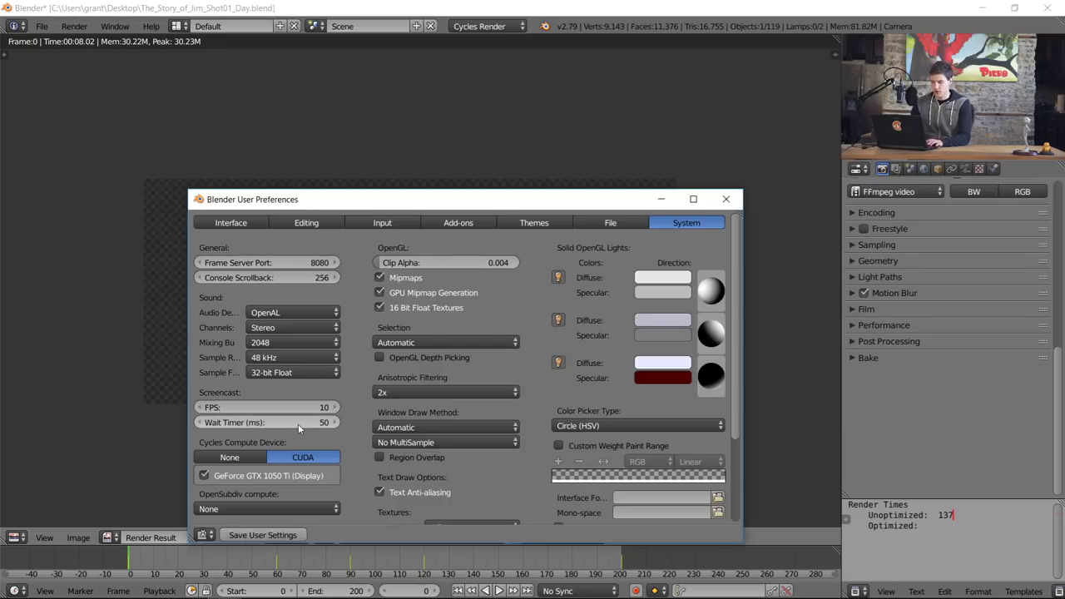
pyautogui.click(450, 226)
pyautogui.click(249, 246)
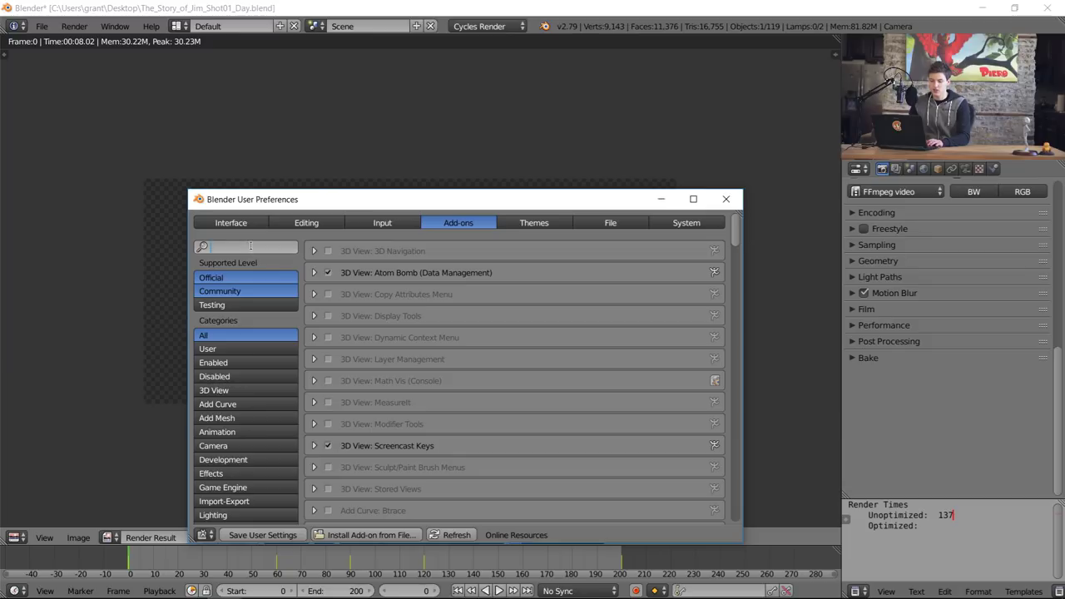
pyautogui.write('auto tile')
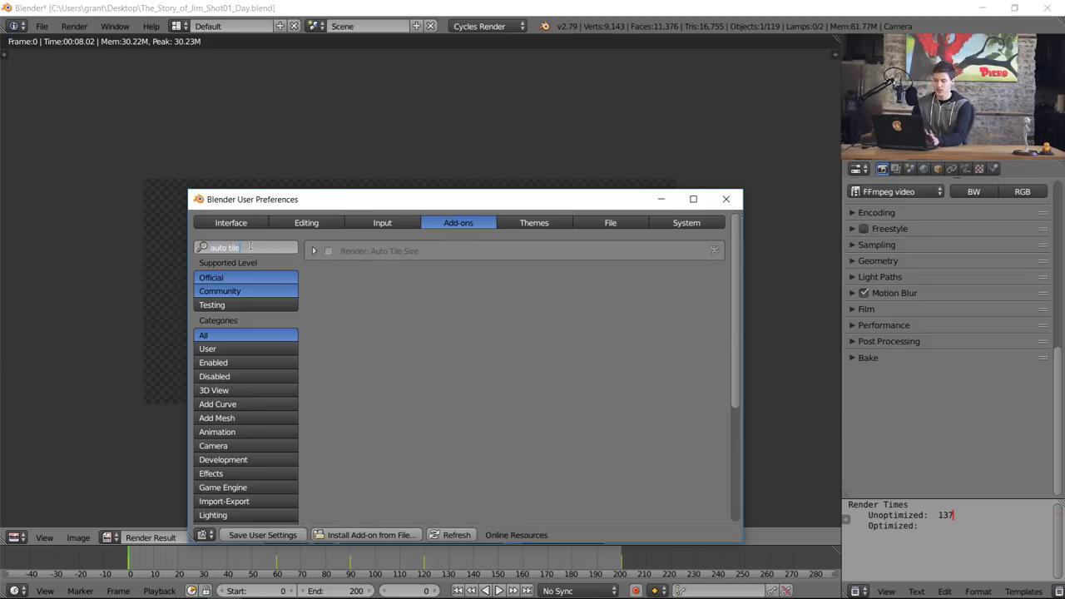
pyautogui.click(332, 253)
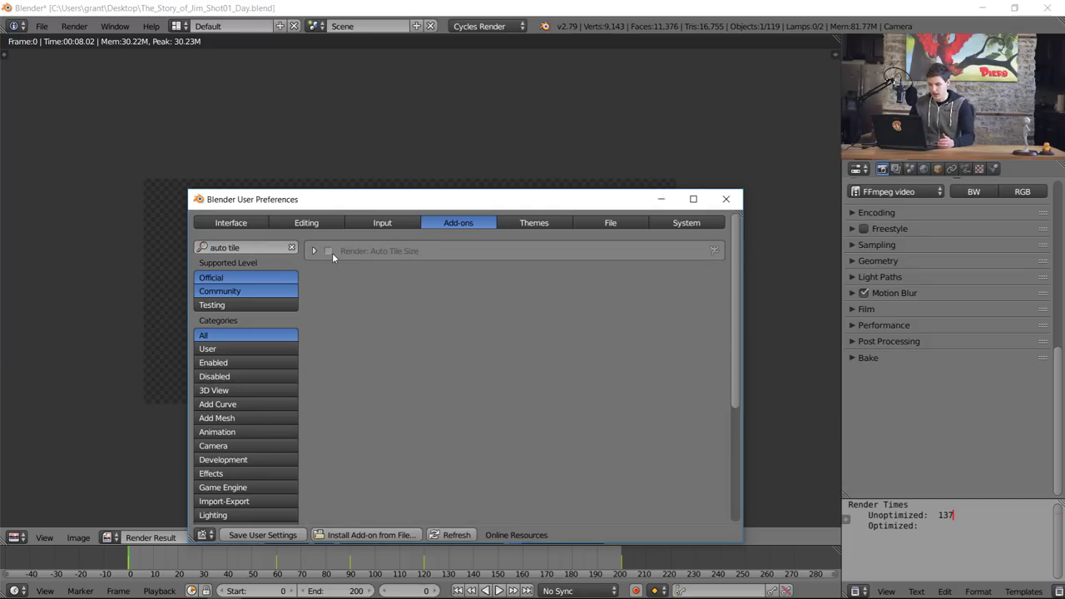
pyautogui.click(328, 252)
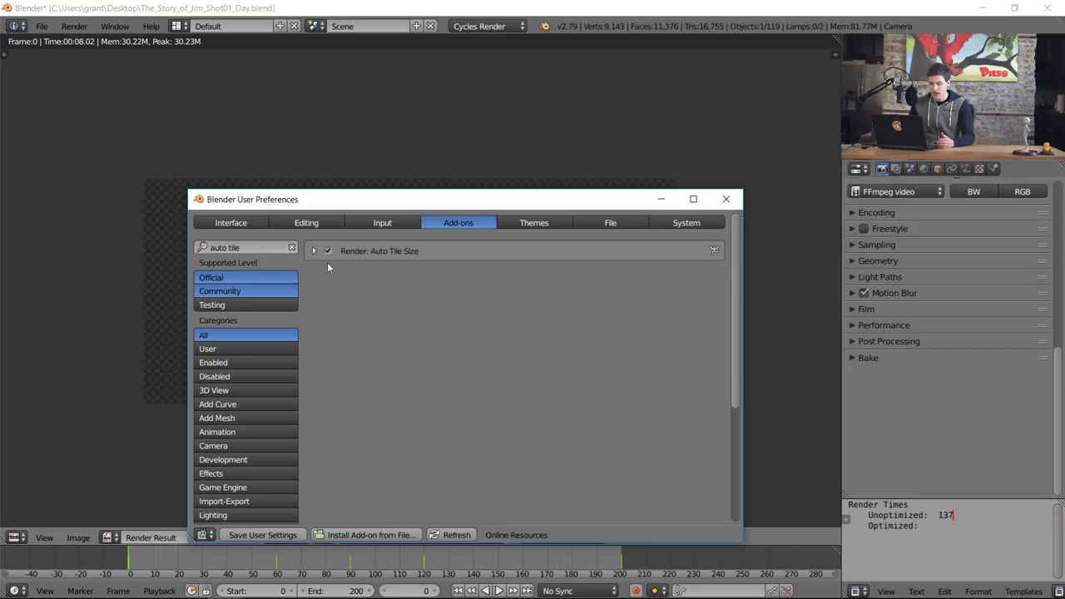
pyautogui.click(262, 535)
pyautogui.click(725, 198)
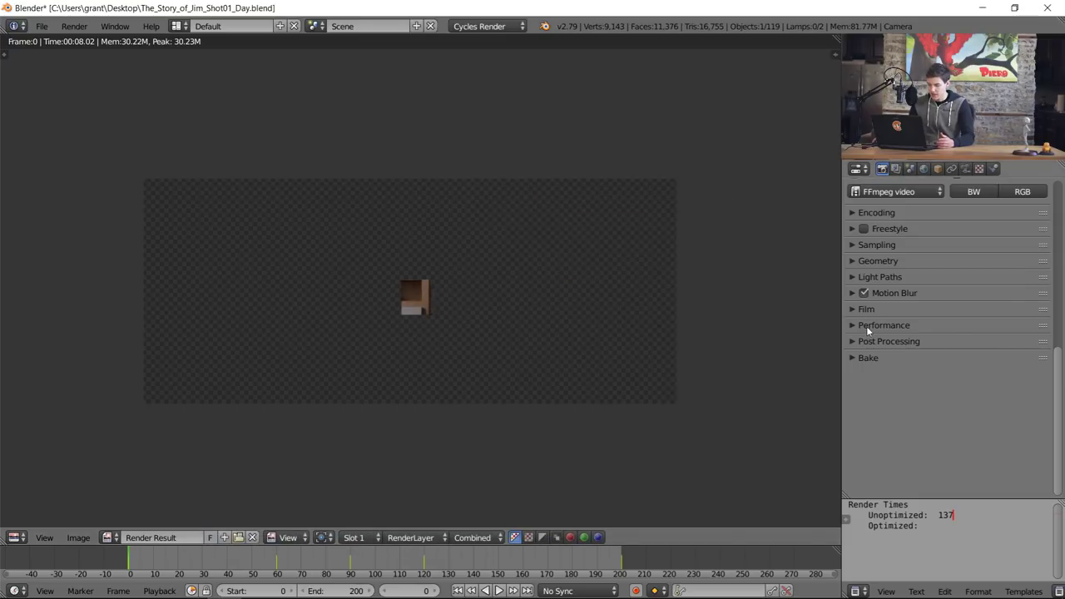
# Step: Apply the automatic tile size in Performance, making tiles 240 × 203, and start a render
pyautogui.click(870, 325)
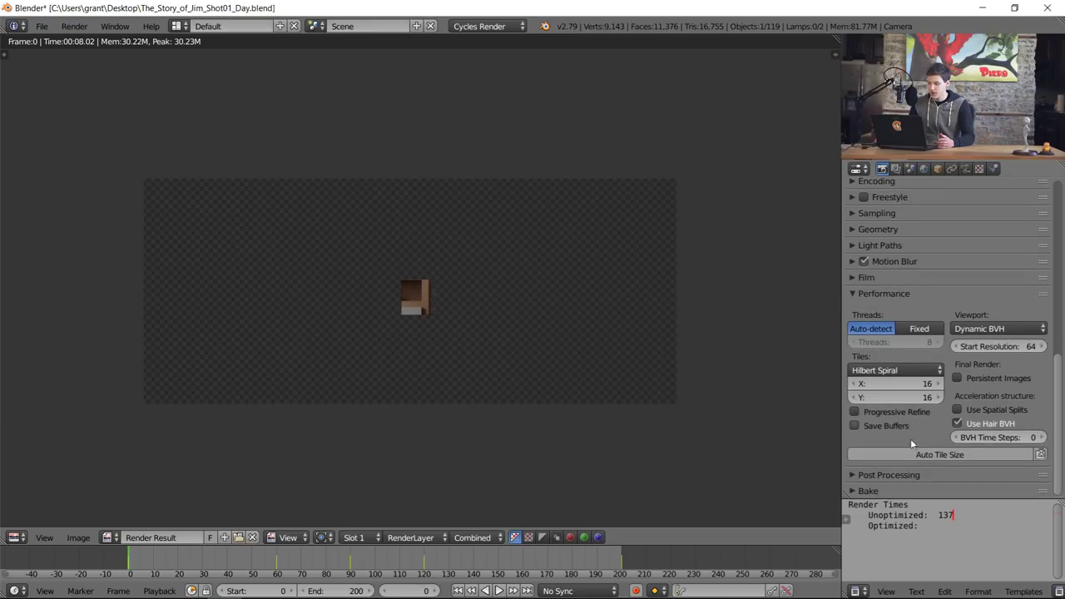
pyautogui.moveTo(912, 382); pyautogui.dragTo(926, 388)
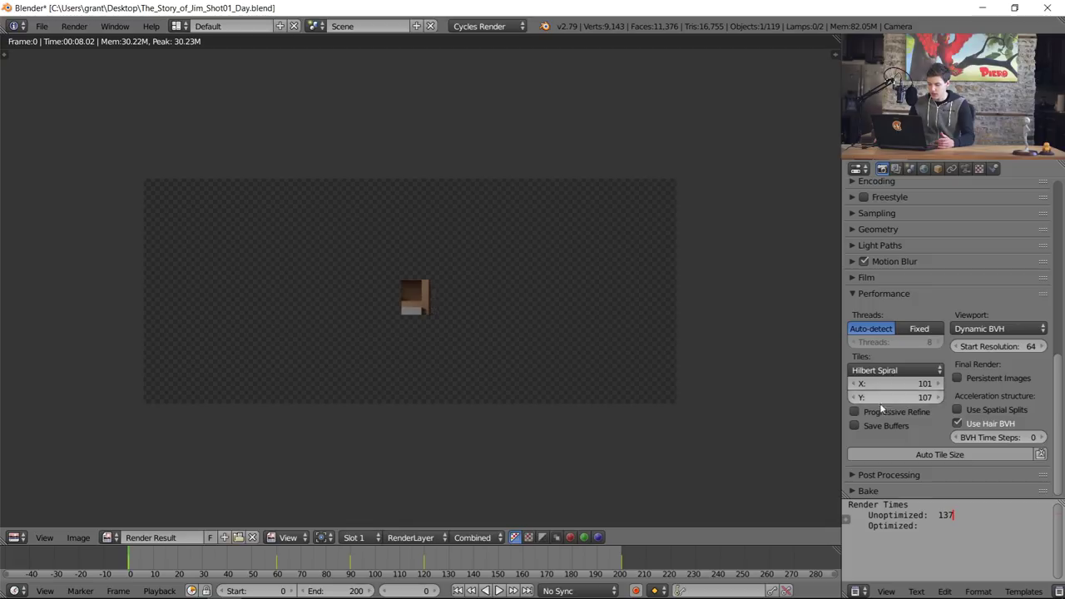
pyautogui.click(917, 454)
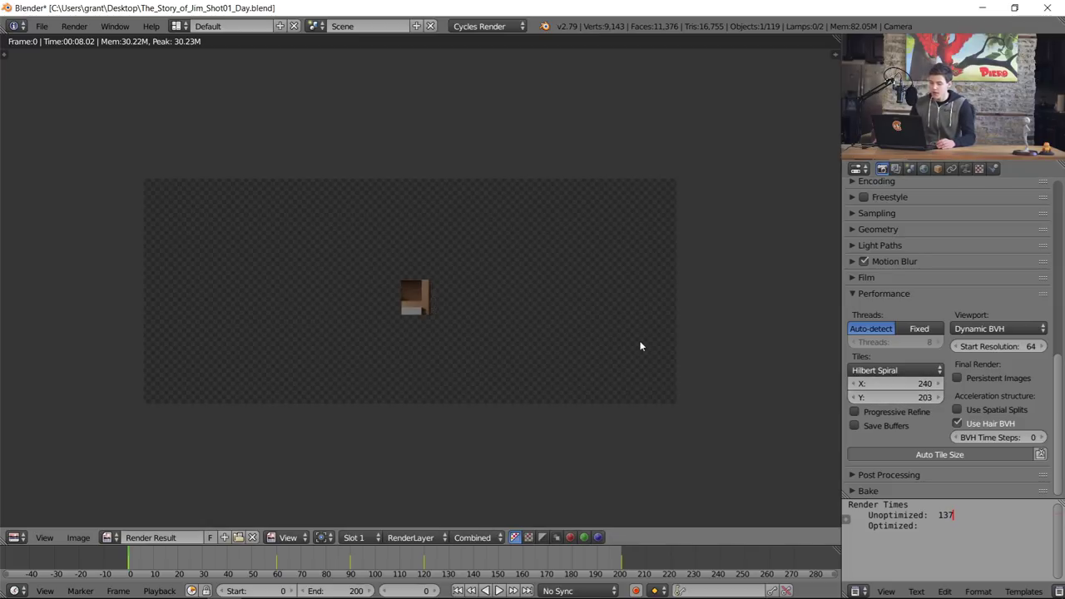
pyautogui.press('F12')
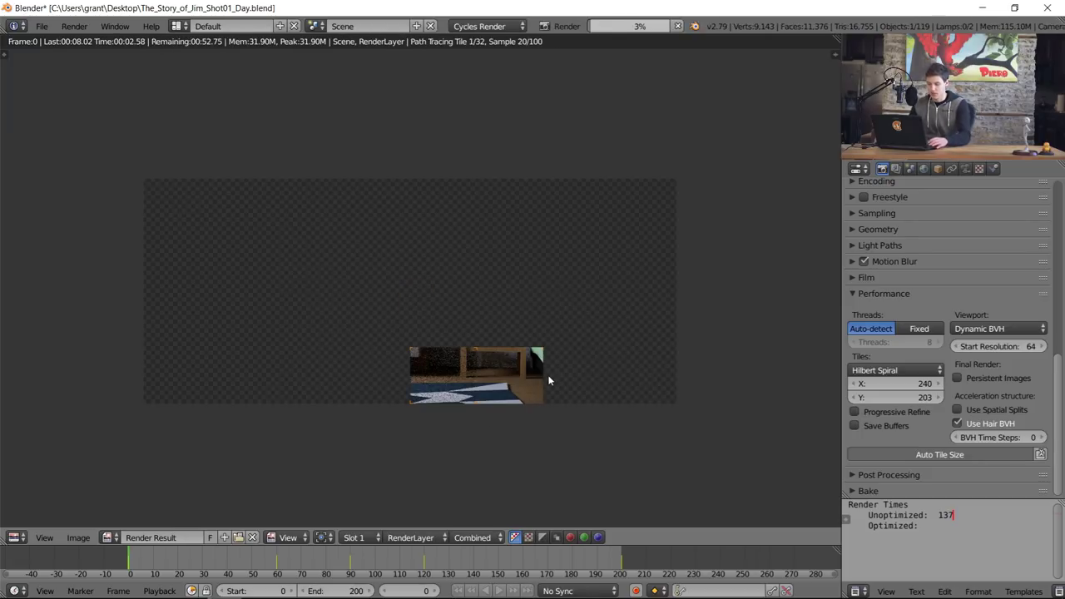
# Step: Cancel the test render after the first tiles and collapse the Performance panel
pyautogui.press('Escape')
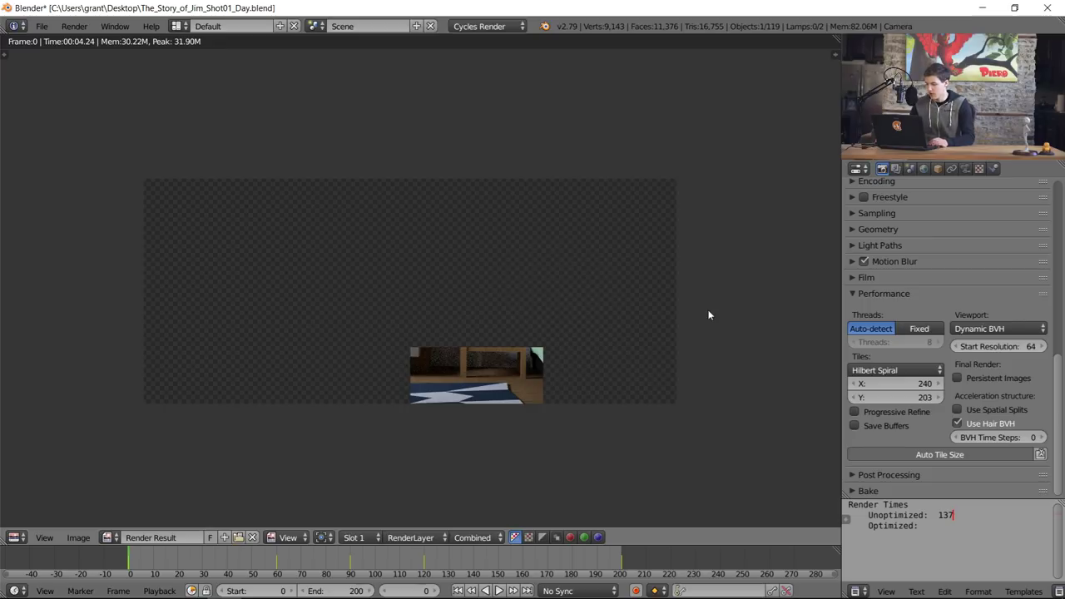
pyautogui.click(875, 295)
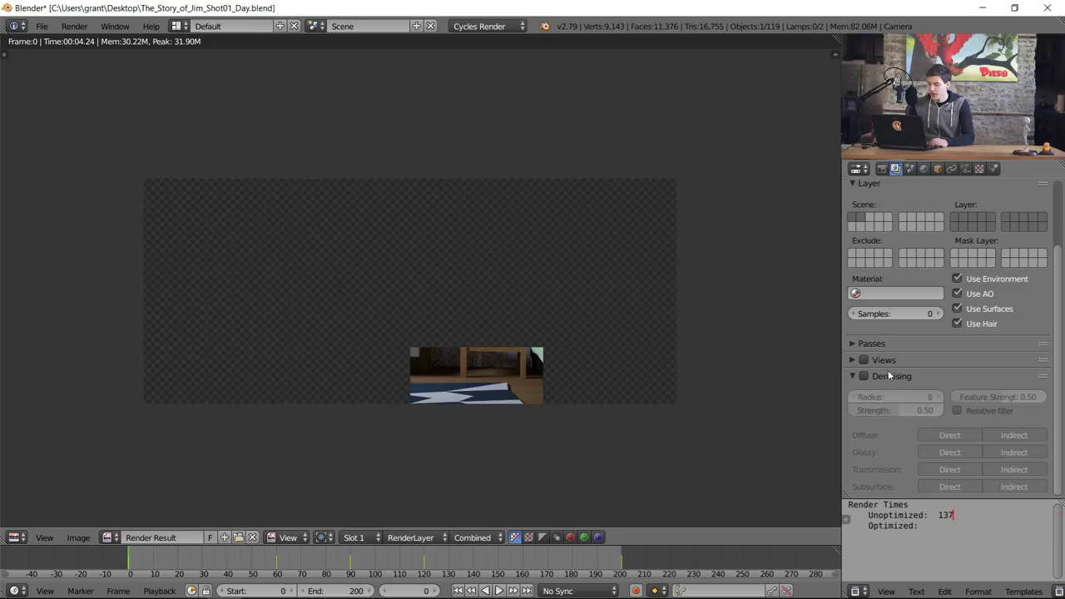
# Step: Enable render-layer Denoising with Feature Strength 0.25 and Strength 0.25
pyautogui.click(880, 378)
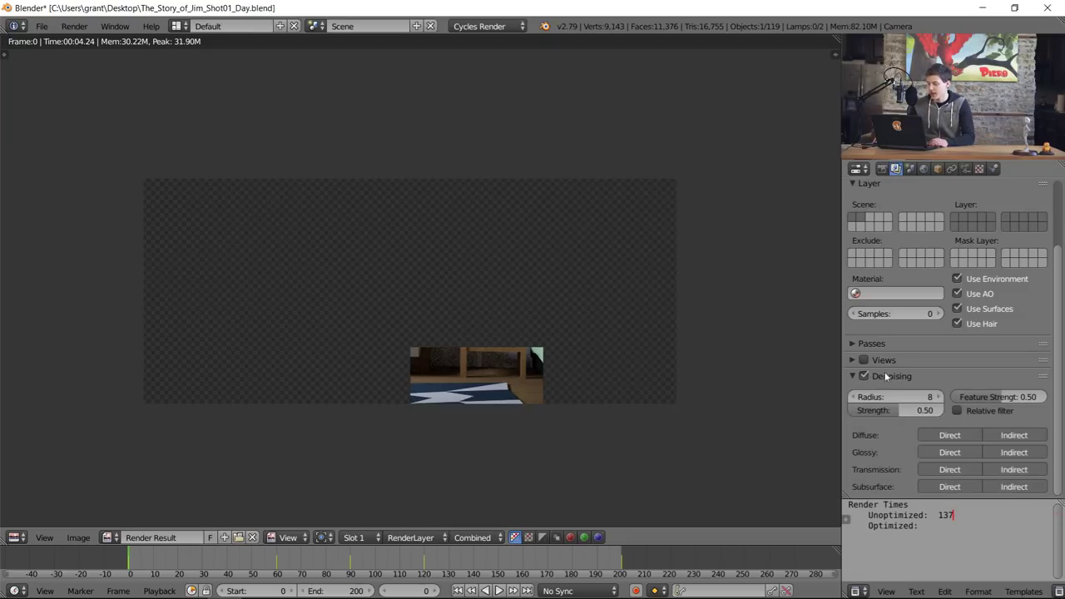
pyautogui.click(1005, 398)
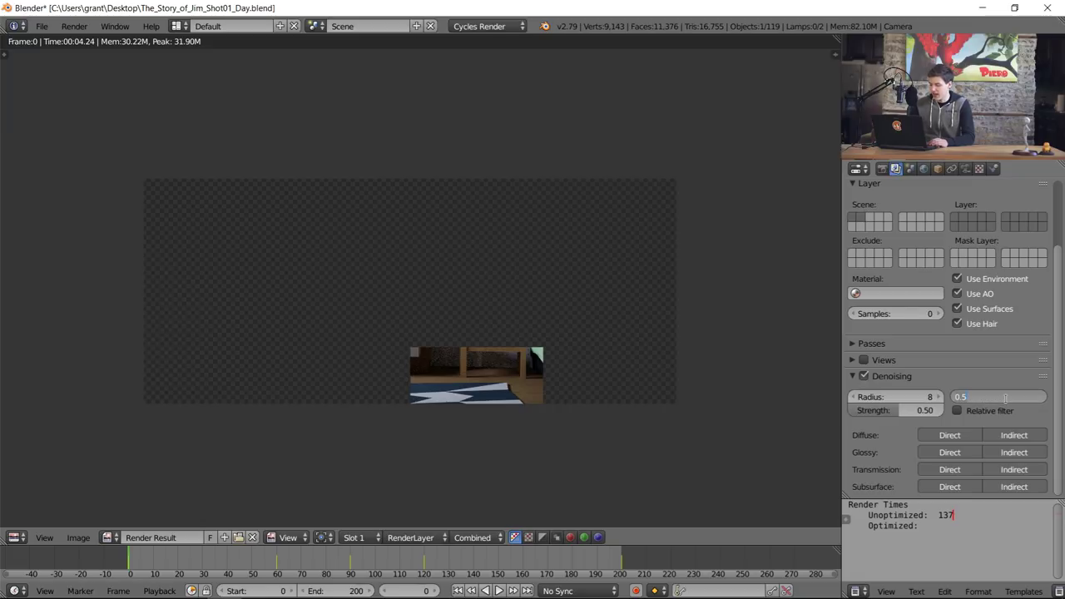
pyautogui.press('Return')
pyautogui.click(997, 397)
pyautogui.write('.25')
pyautogui.press('Return')
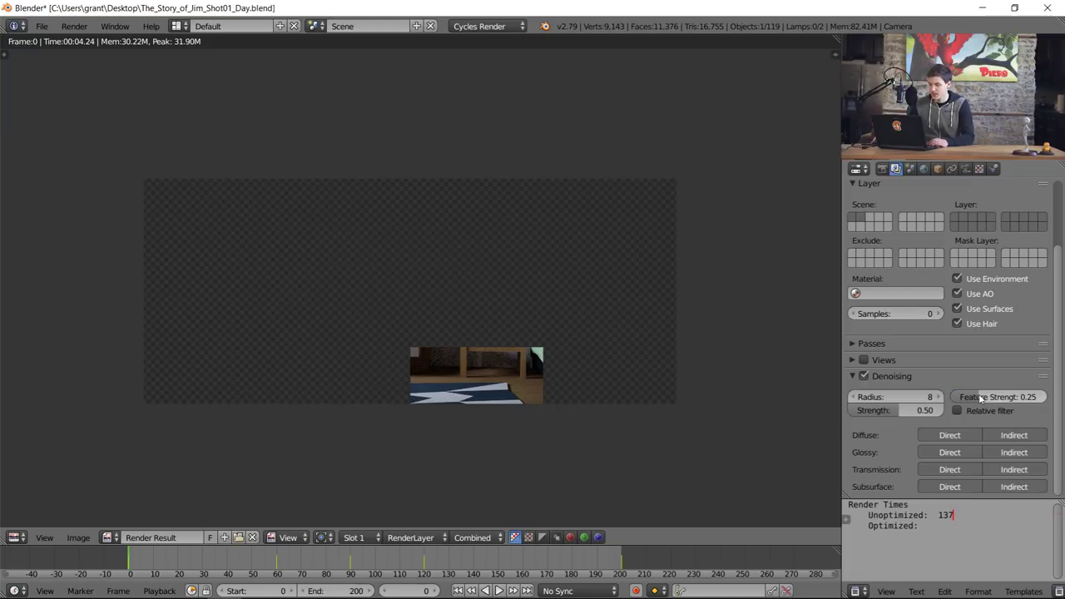
pyautogui.click(910, 411)
pyautogui.write('.25')
pyautogui.press('Return')
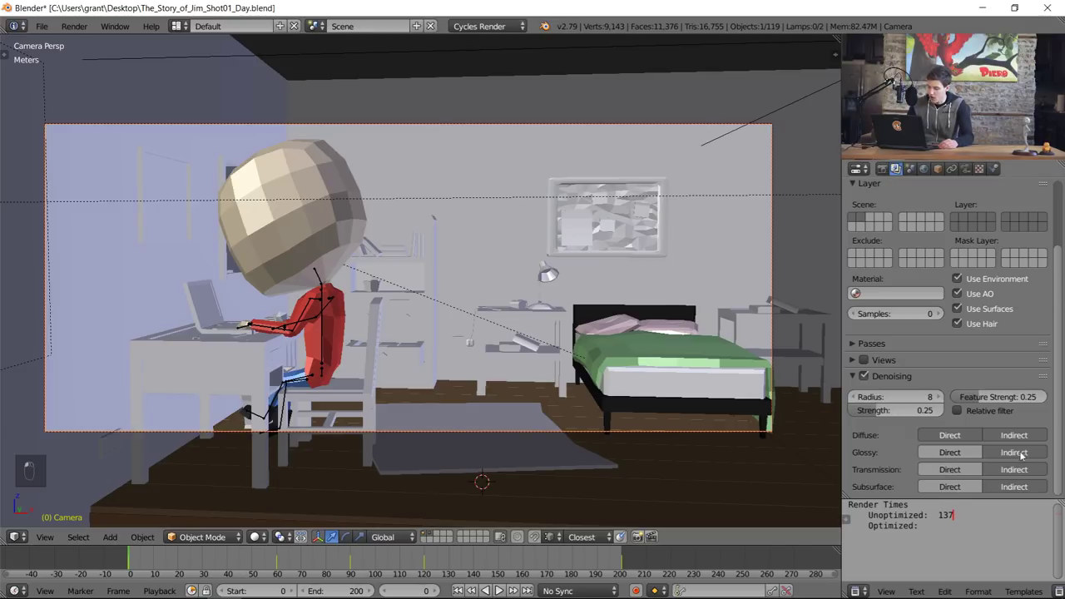
# Step: Turn off Glossy, Transmission and Subsurface indirect denoising, leaving only Diffuse indirect
pyautogui.moveTo(1022, 455); pyautogui.dragTo(1020, 487)
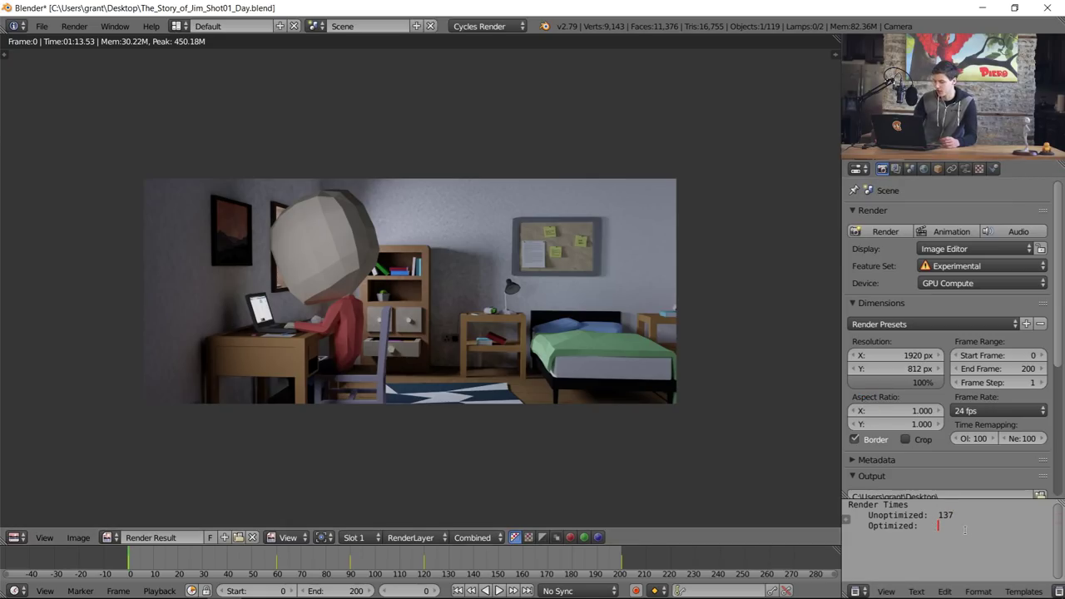
# Step: Enter 73 after 'Optimized:' in the Render Times note
pyautogui.write('73')
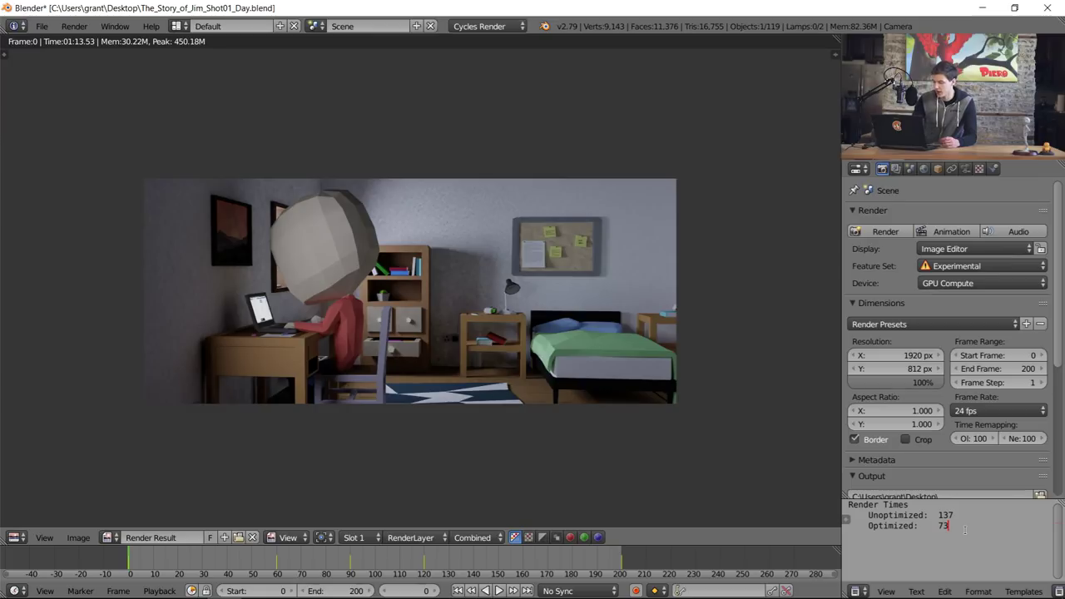